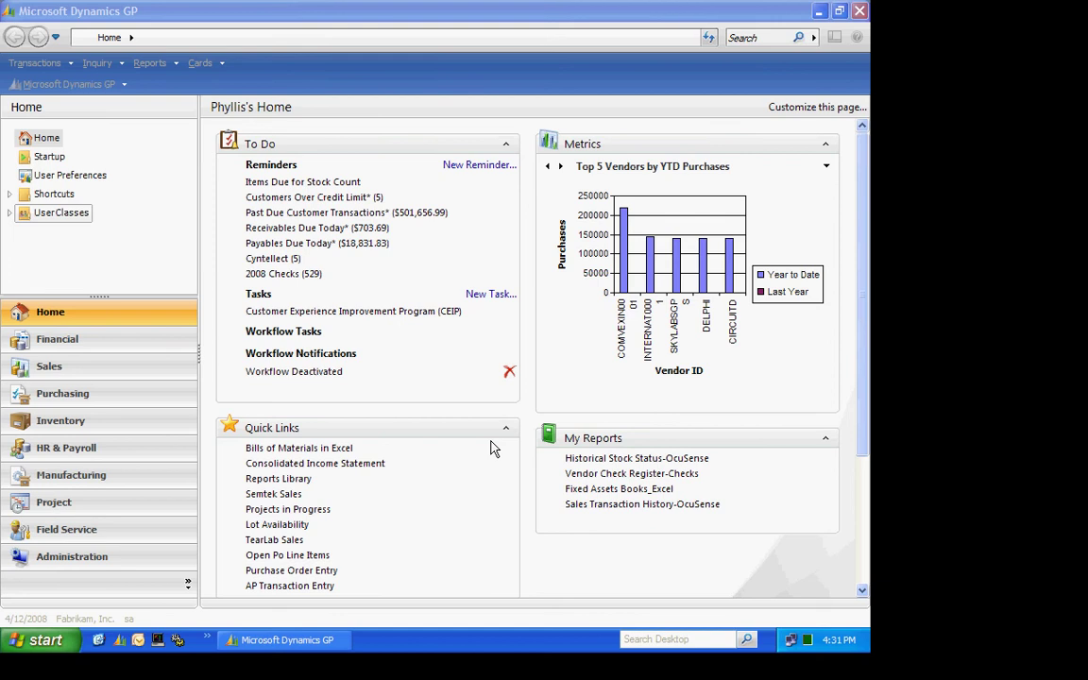
Open the Create PivotTable Reports window from the Analysis Cubes tools
click(49, 73)
click(57, 87)
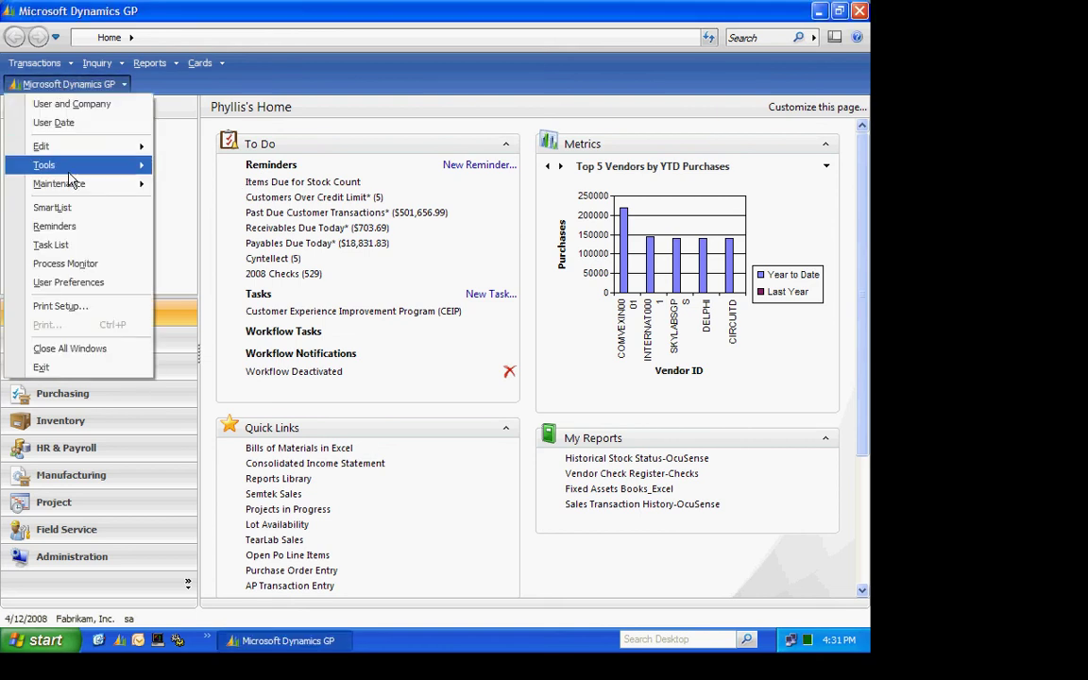
mouse_move(129, 173)
mouse_move(283, 365)
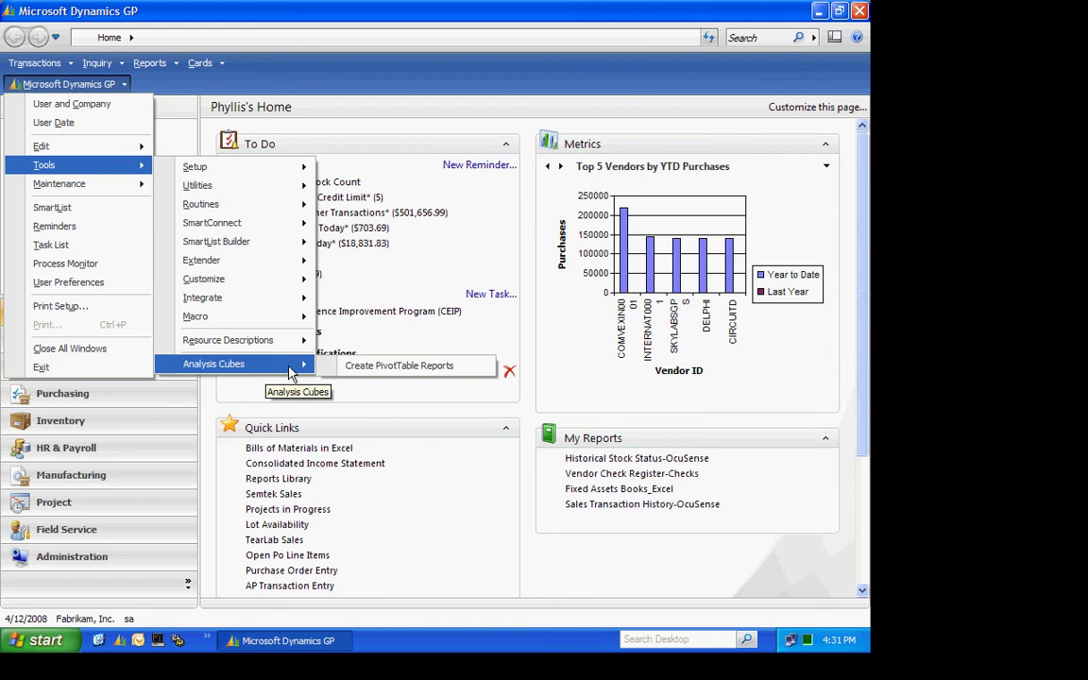
click(387, 369)
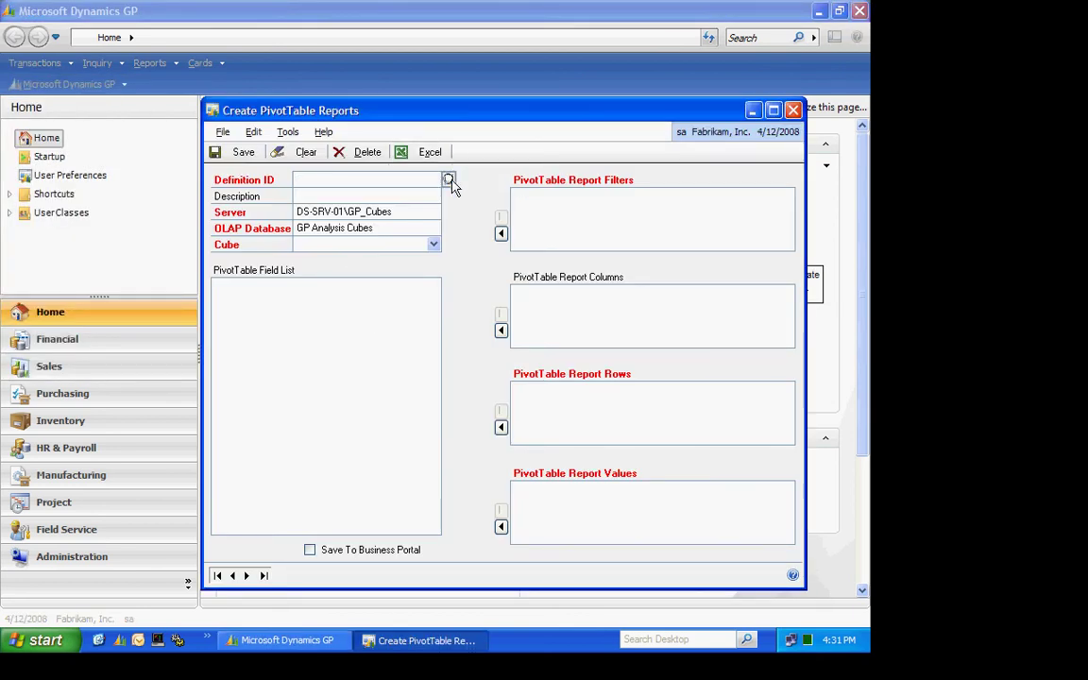
Load the saved SALES report definition and generate its PivotTable in Excel
click(449, 179)
double_click(283, 308)
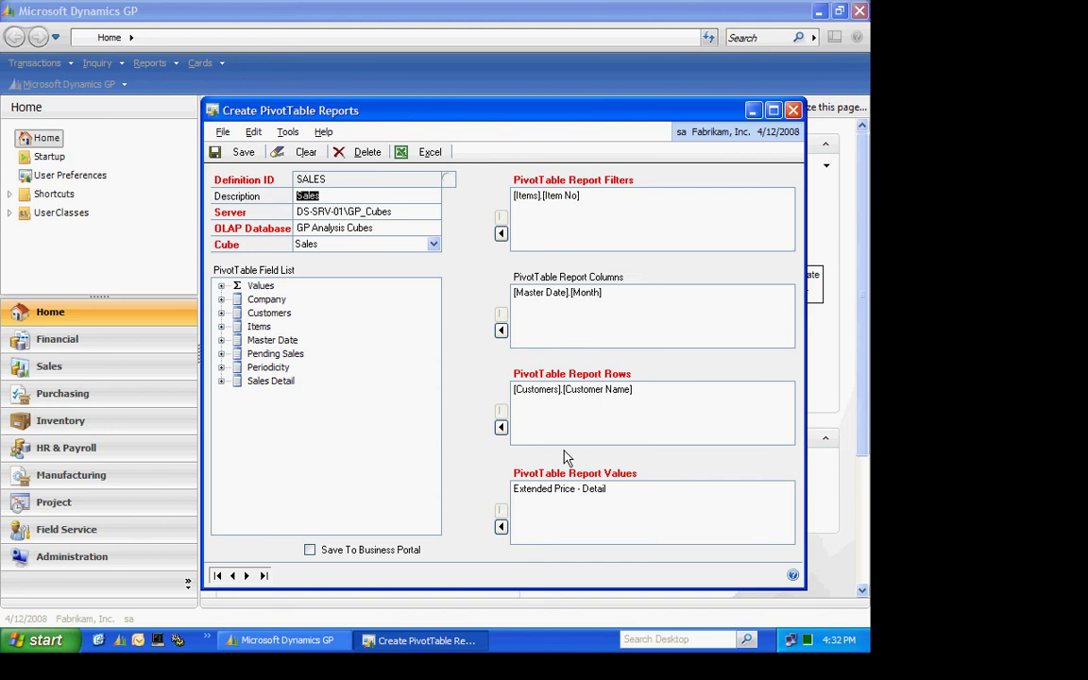
click(419, 154)
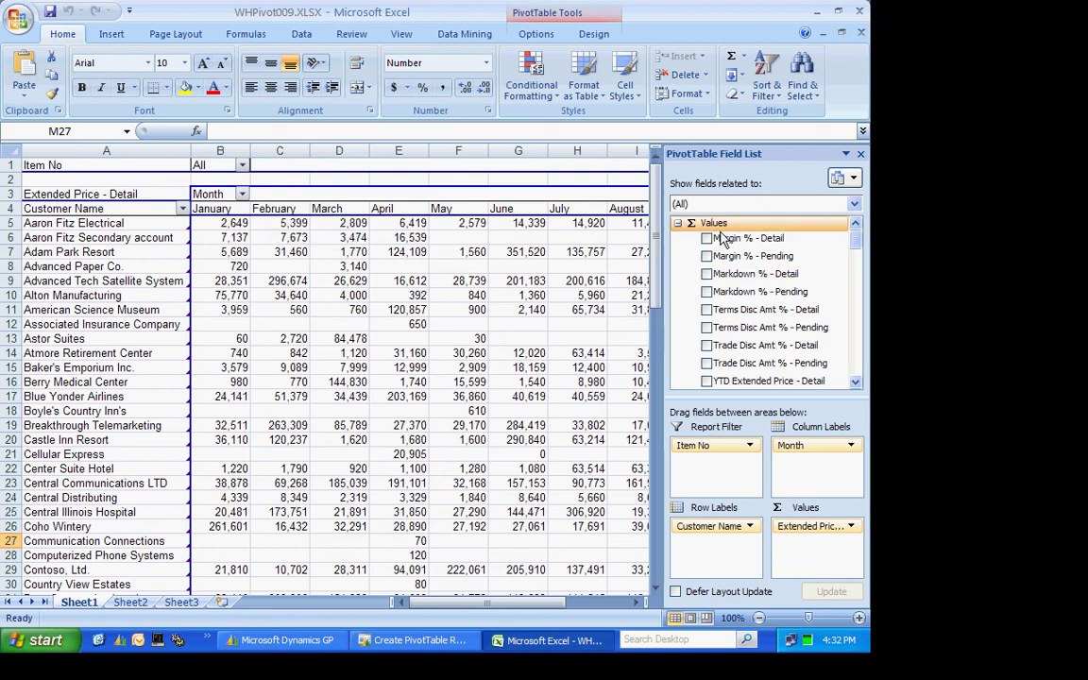
Collapse the value groups in the field list and add the Item Description field to the row labels below Customer Name
click(678, 224)
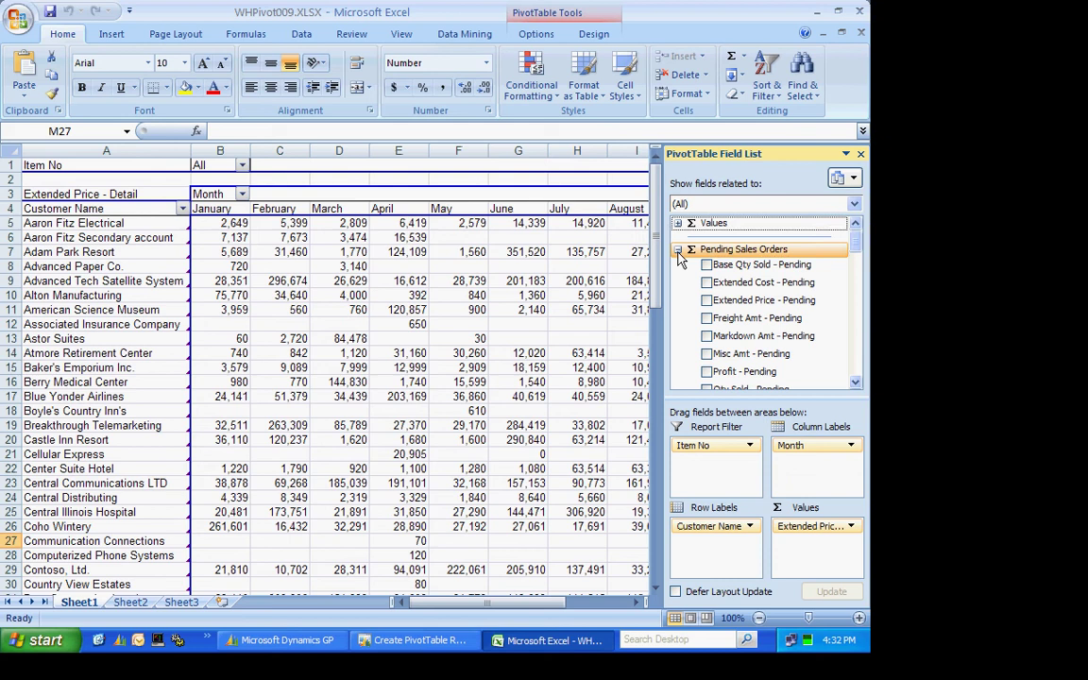
click(678, 223)
click(678, 275)
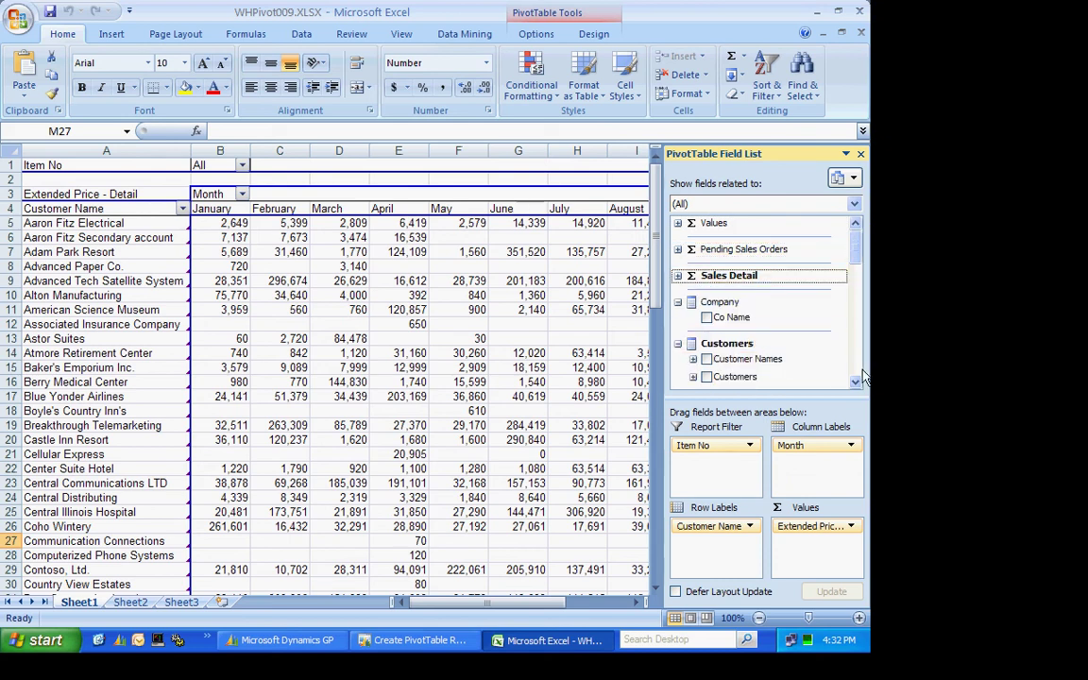
scroll(856, 377, down, 5)
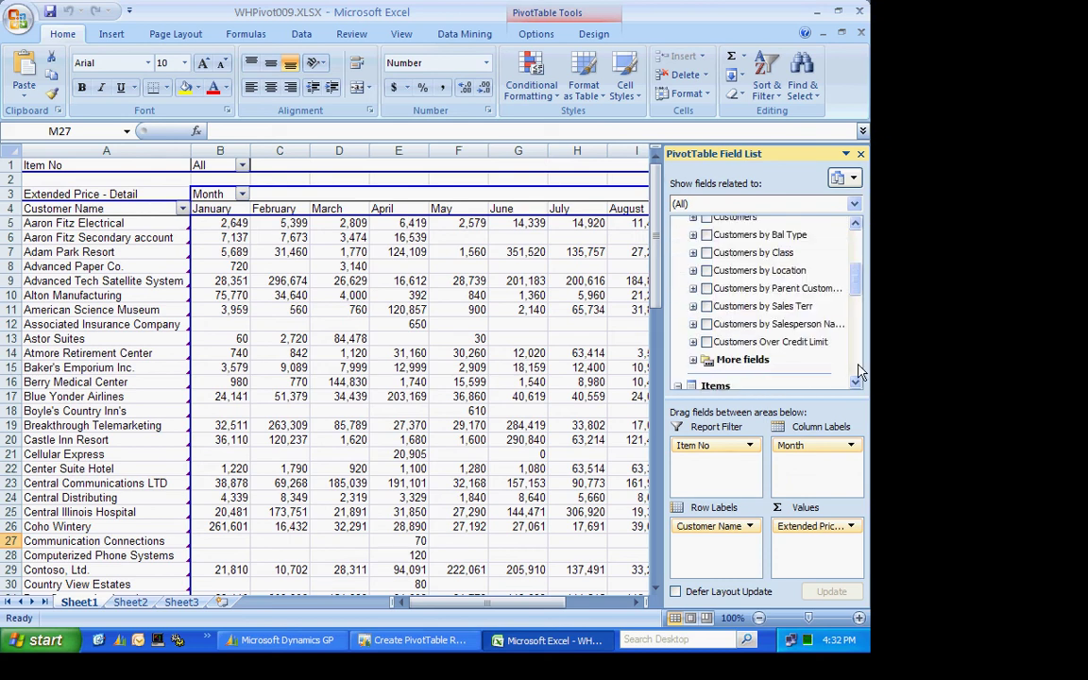
scroll(858, 387, down, 3)
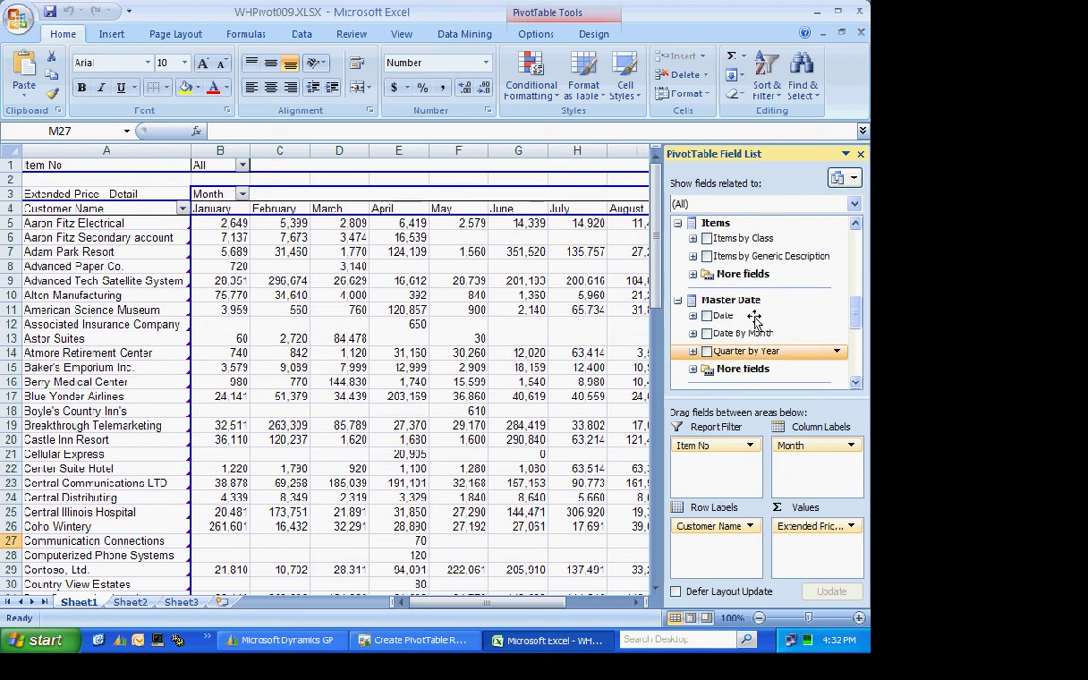
click(694, 273)
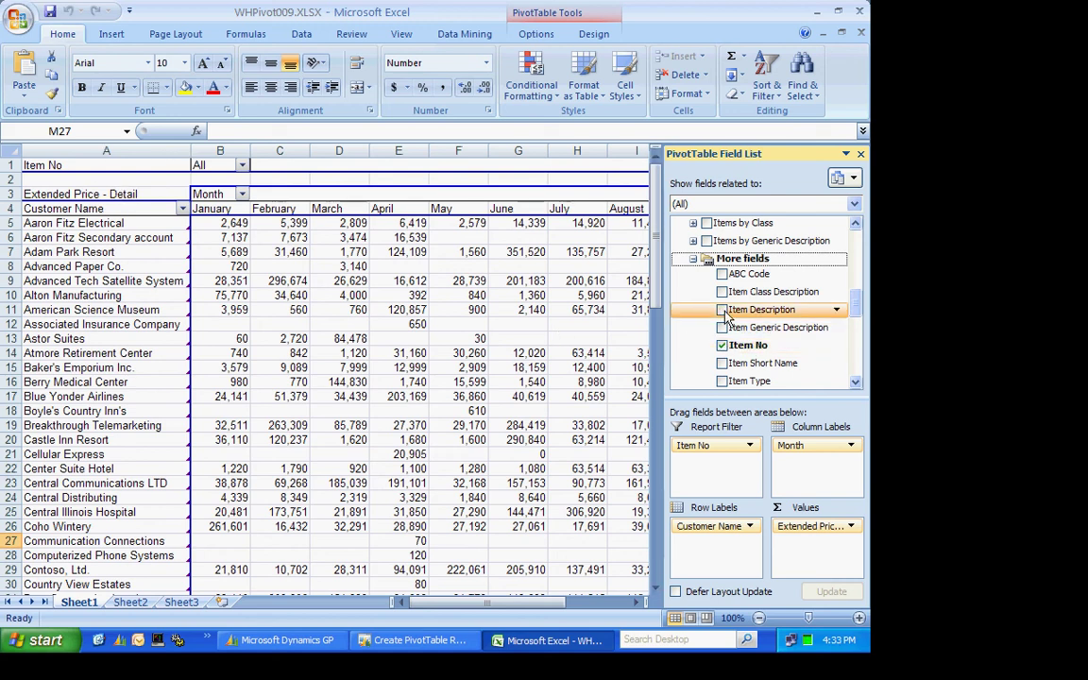
drag(745, 309, 697, 517)
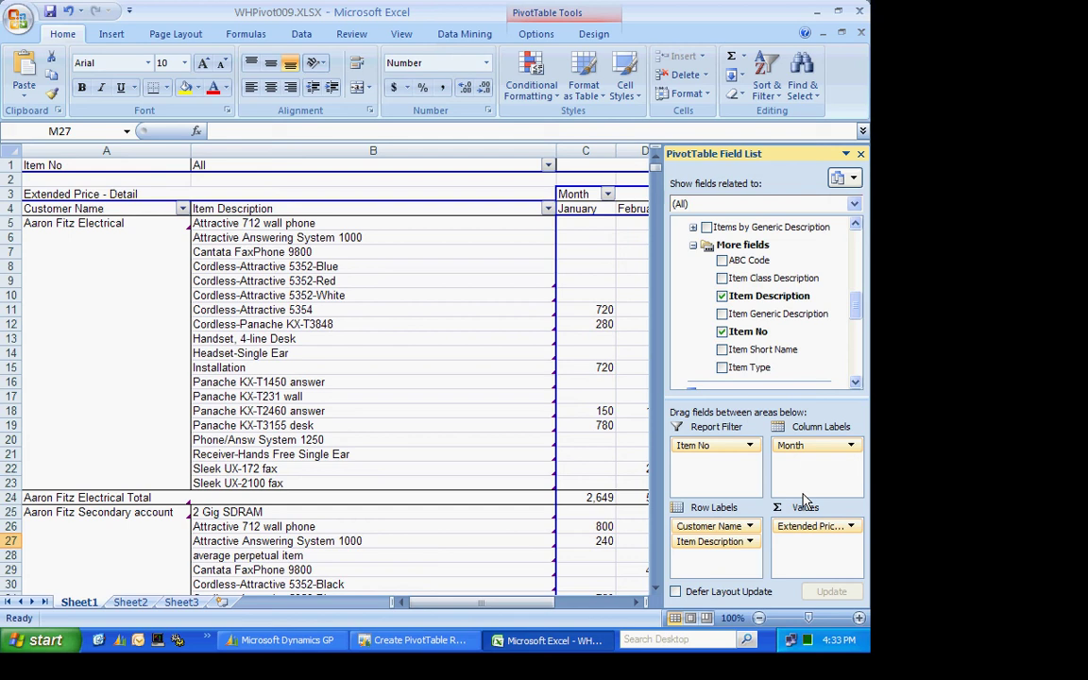
Hide the PivotTable field list and narrow the Item Description column to fit its text
click(860, 155)
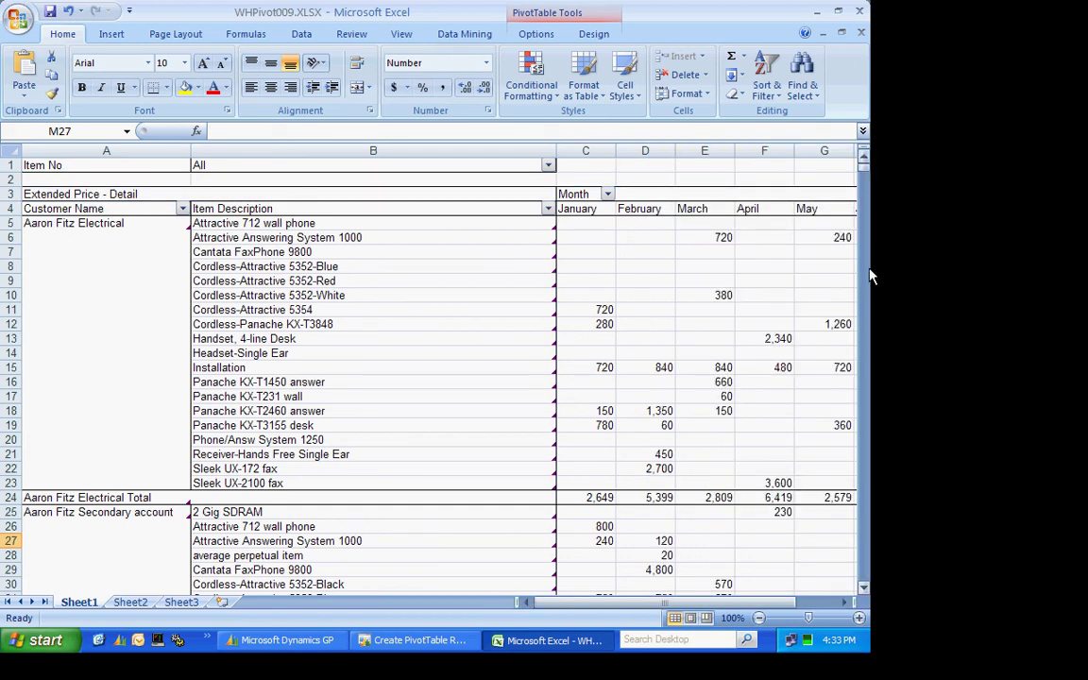
right_click(640, 307)
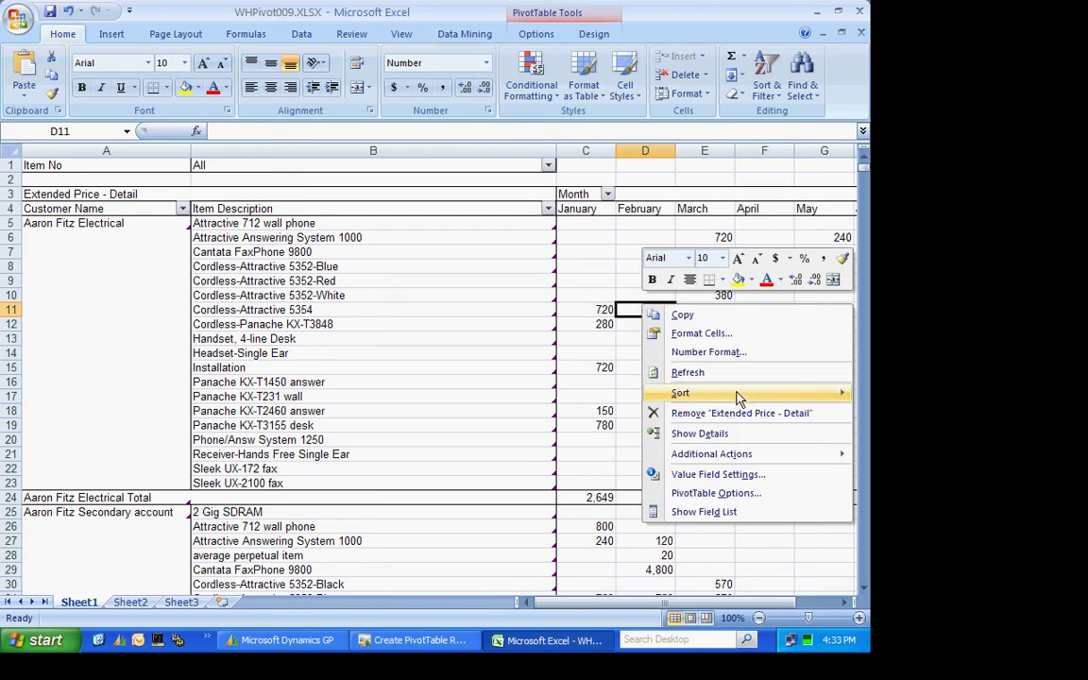
click(716, 515)
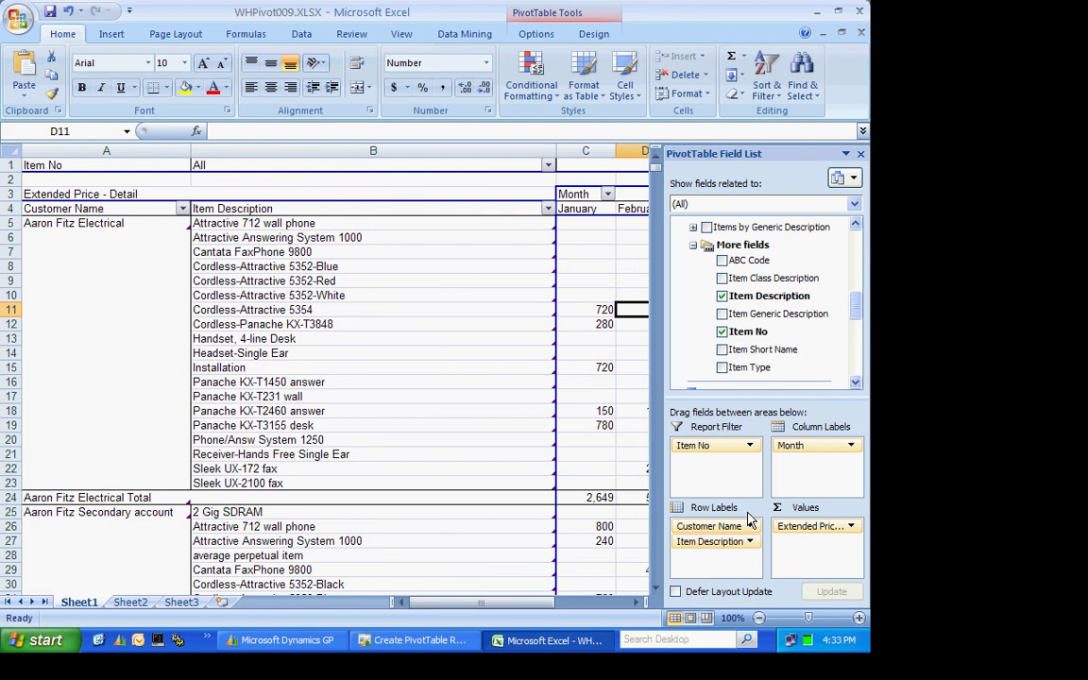
click(860, 153)
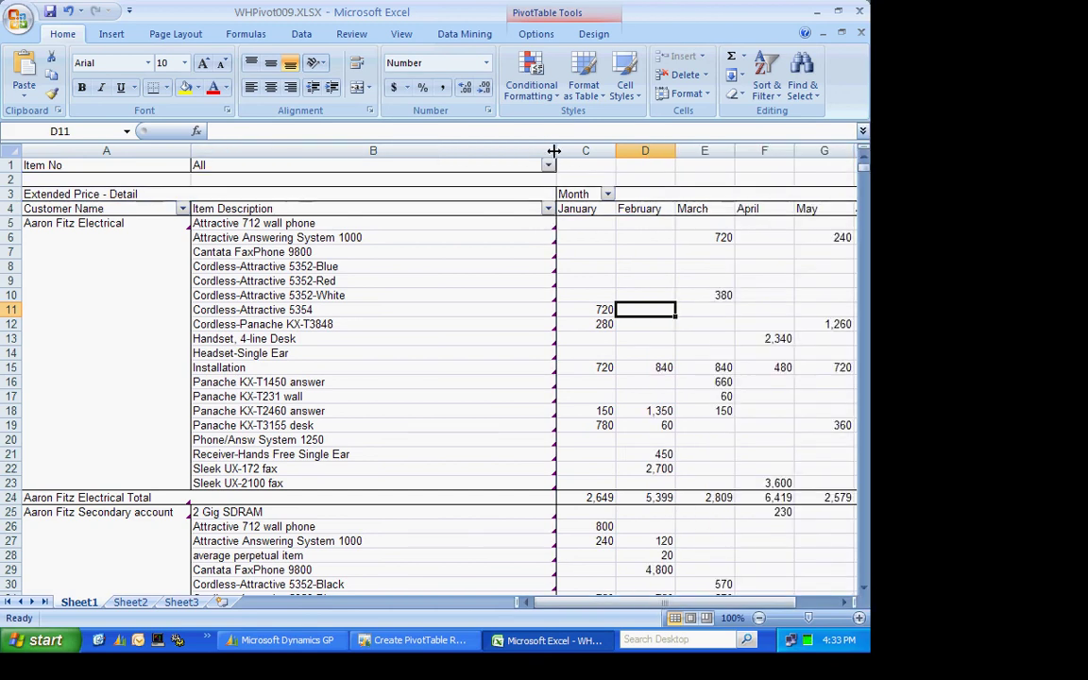
drag(558, 151, 394, 184)
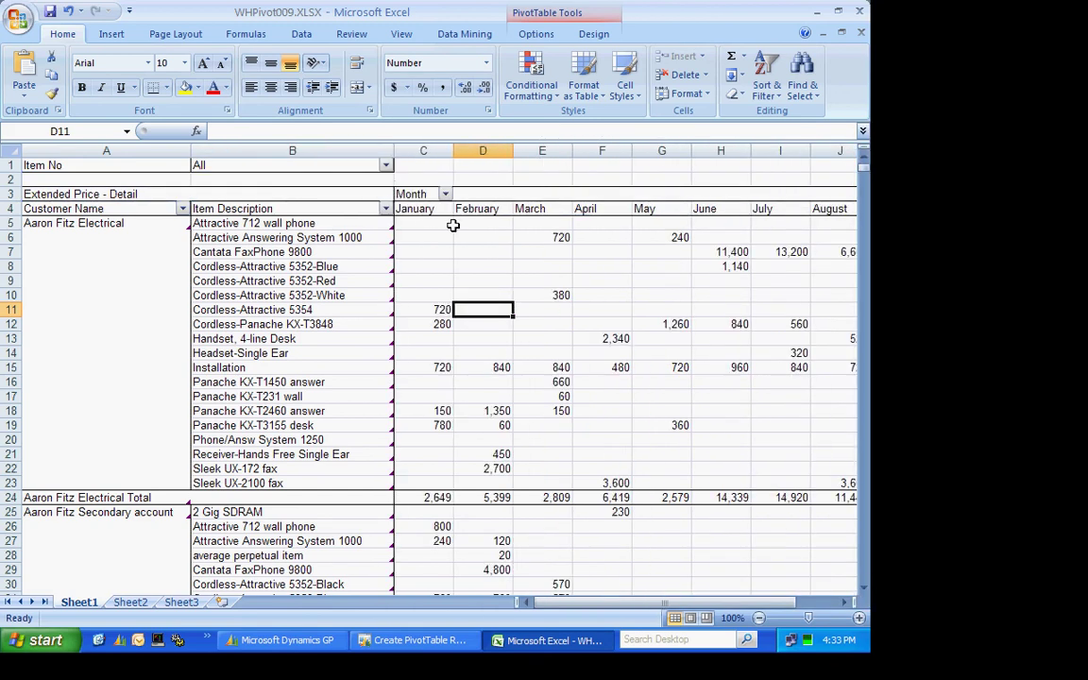
Redisplay the PivotTable field list and move Item Description above Customer Name in the row labels
right_click(682, 349)
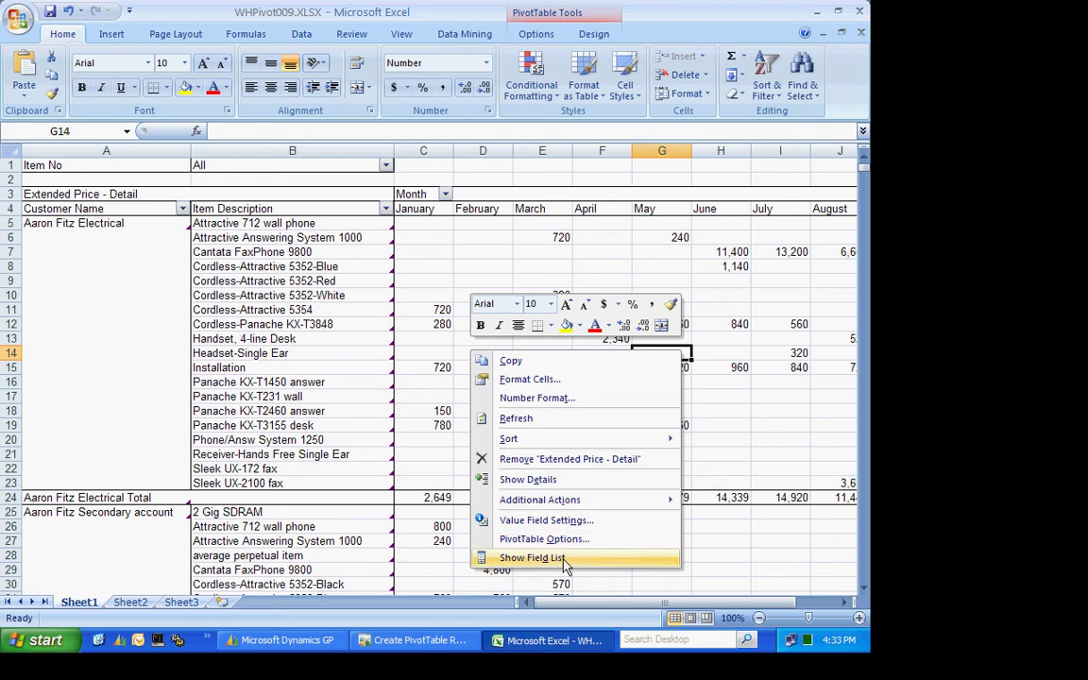
click(618, 558)
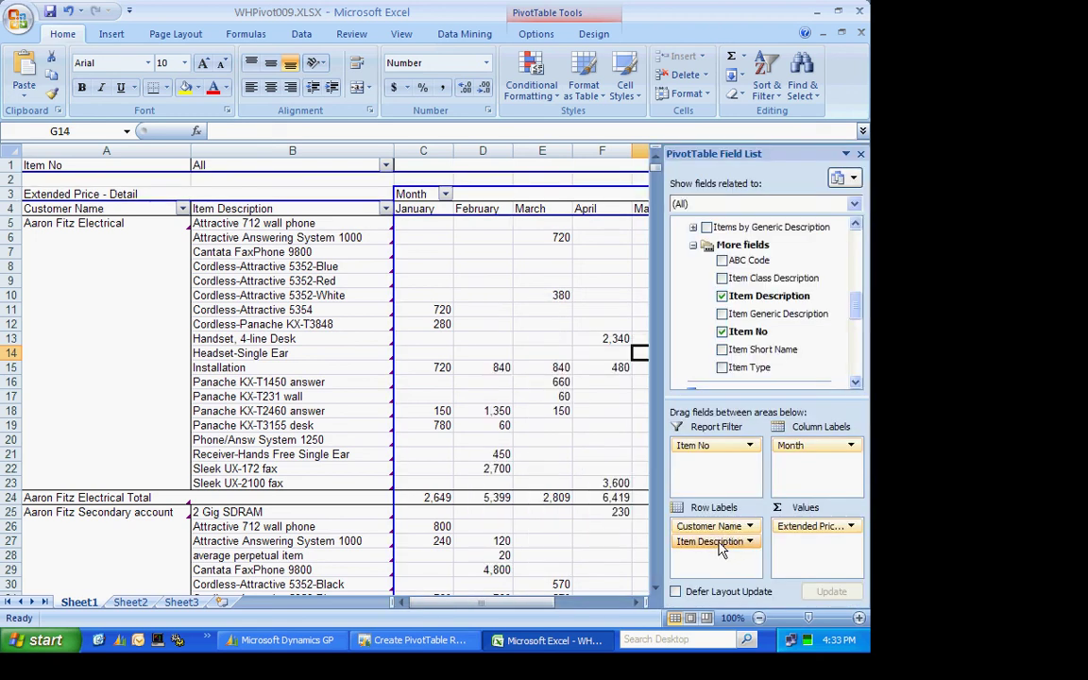
drag(705, 541, 719, 519)
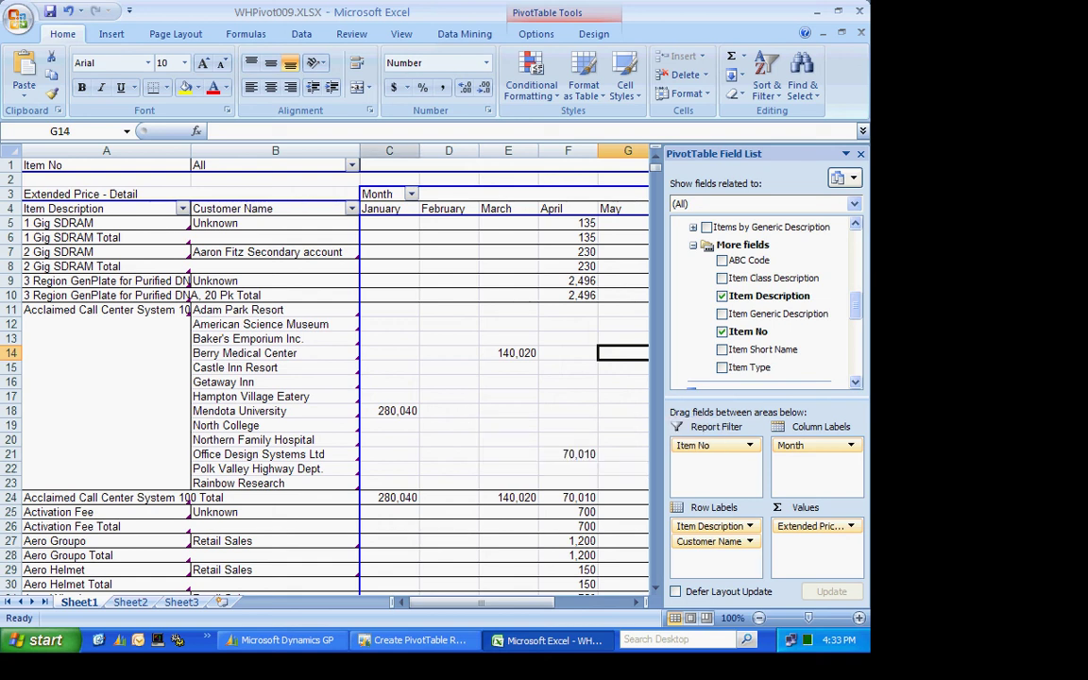
Examine the workbook connection's definition, including its full connection string and command text, and close the connection dialogs
click(301, 35)
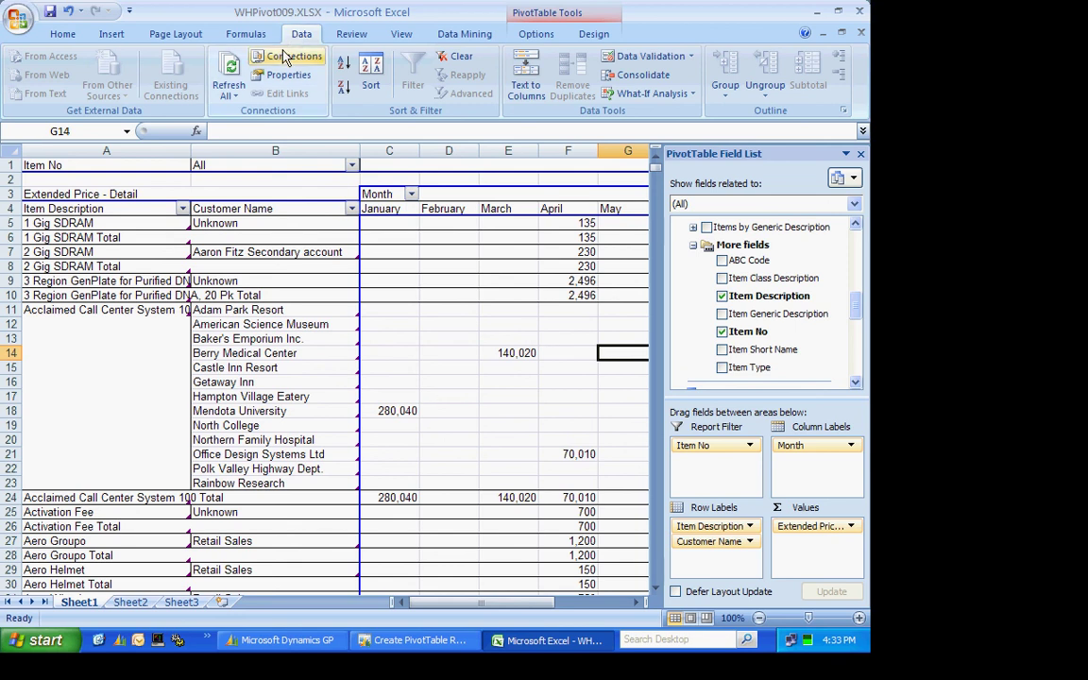
click(288, 56)
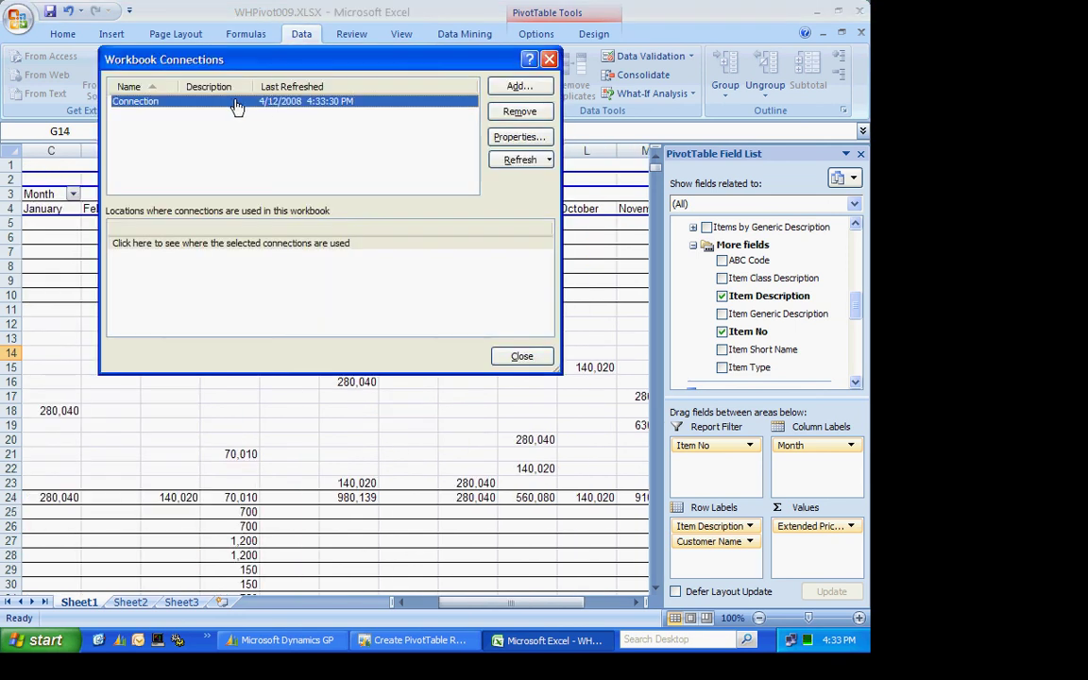
click(519, 138)
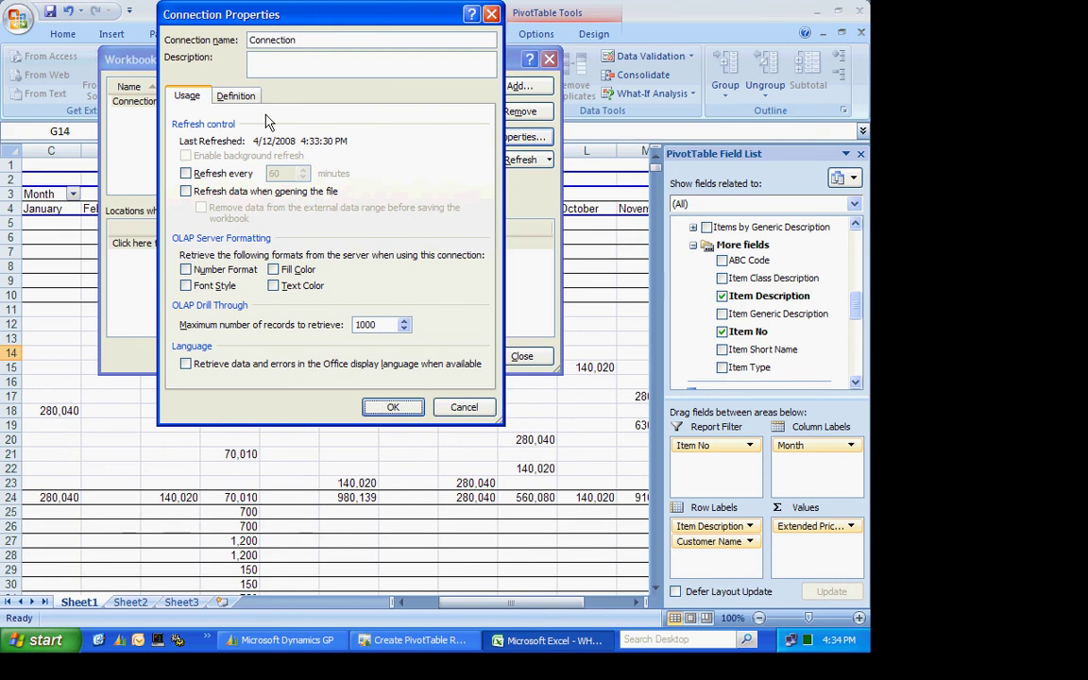
click(238, 97)
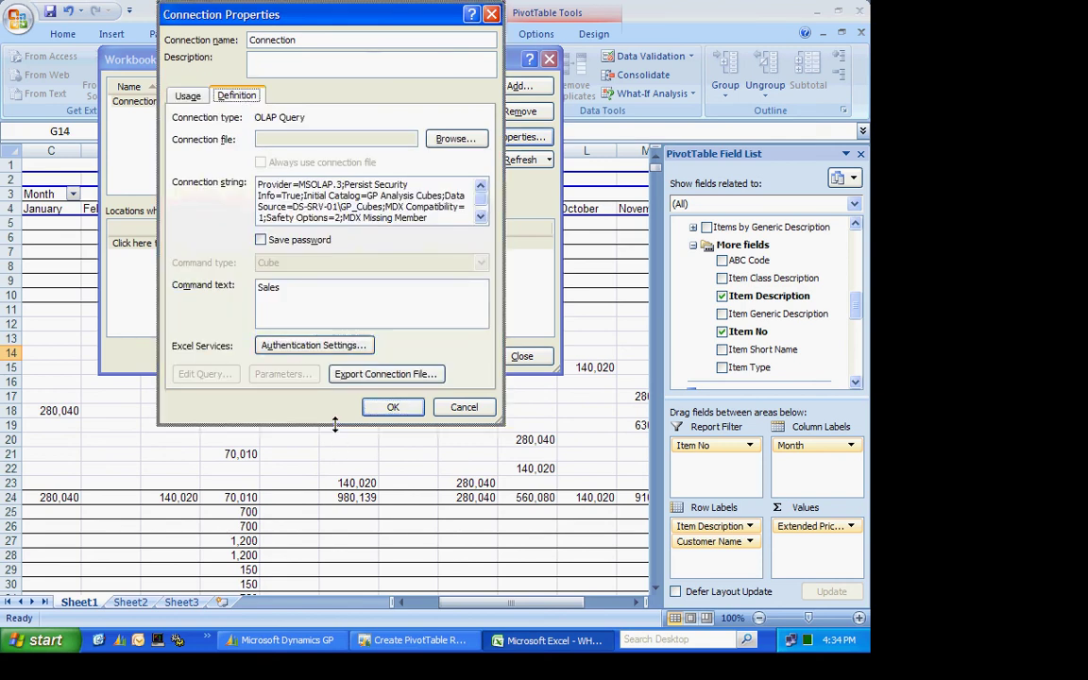
drag(347, 426, 347, 488)
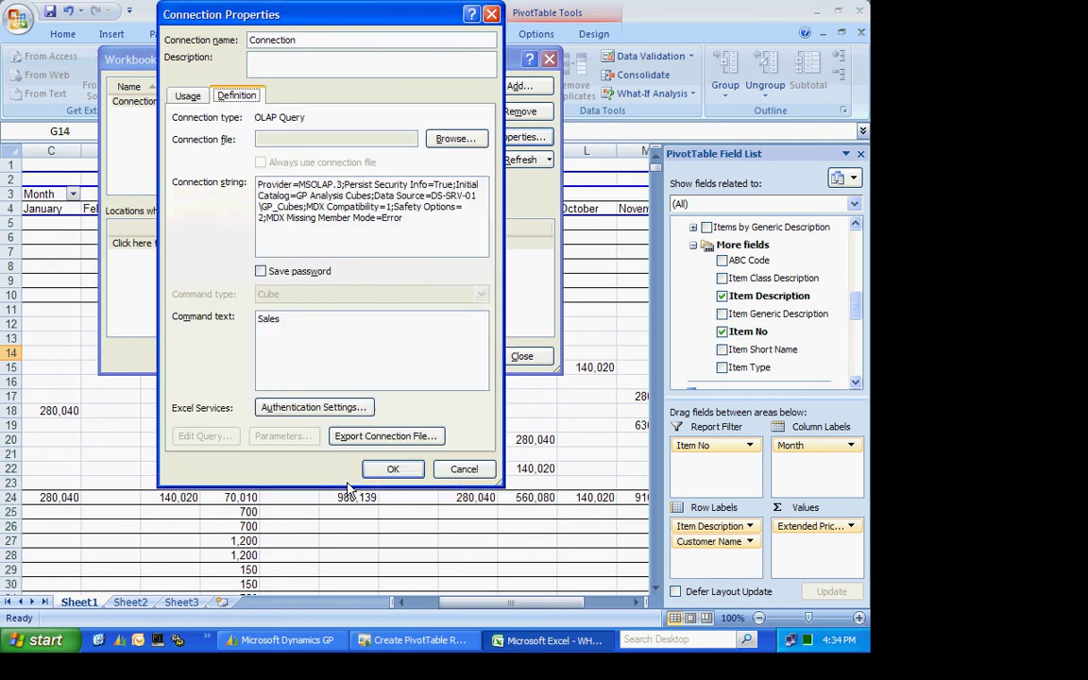
click(399, 473)
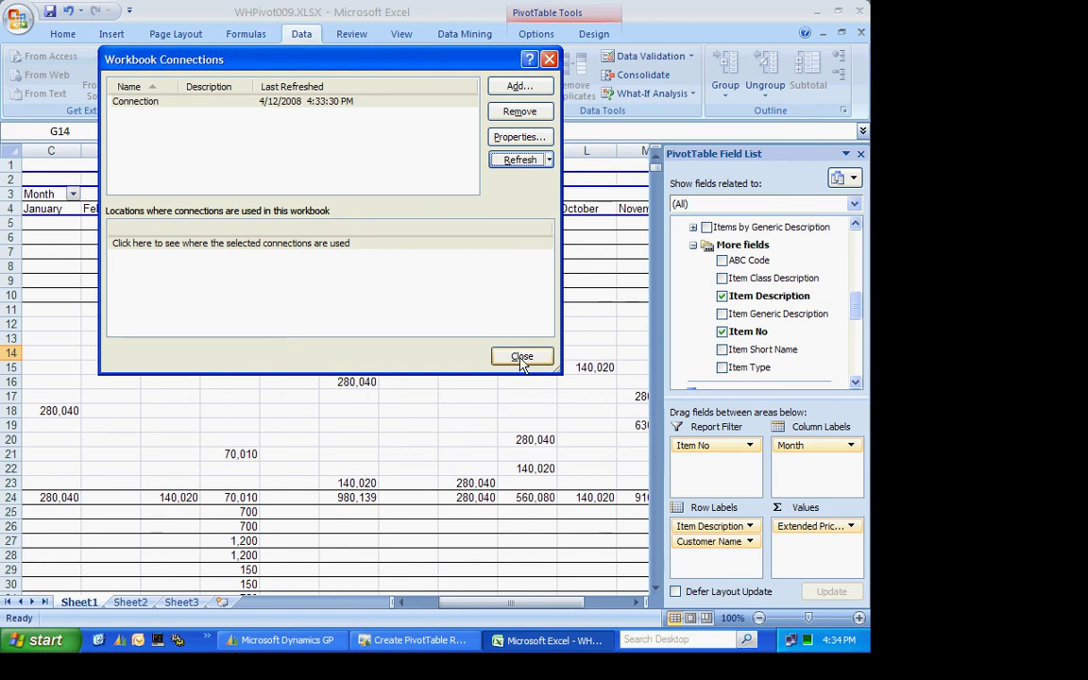
click(521, 358)
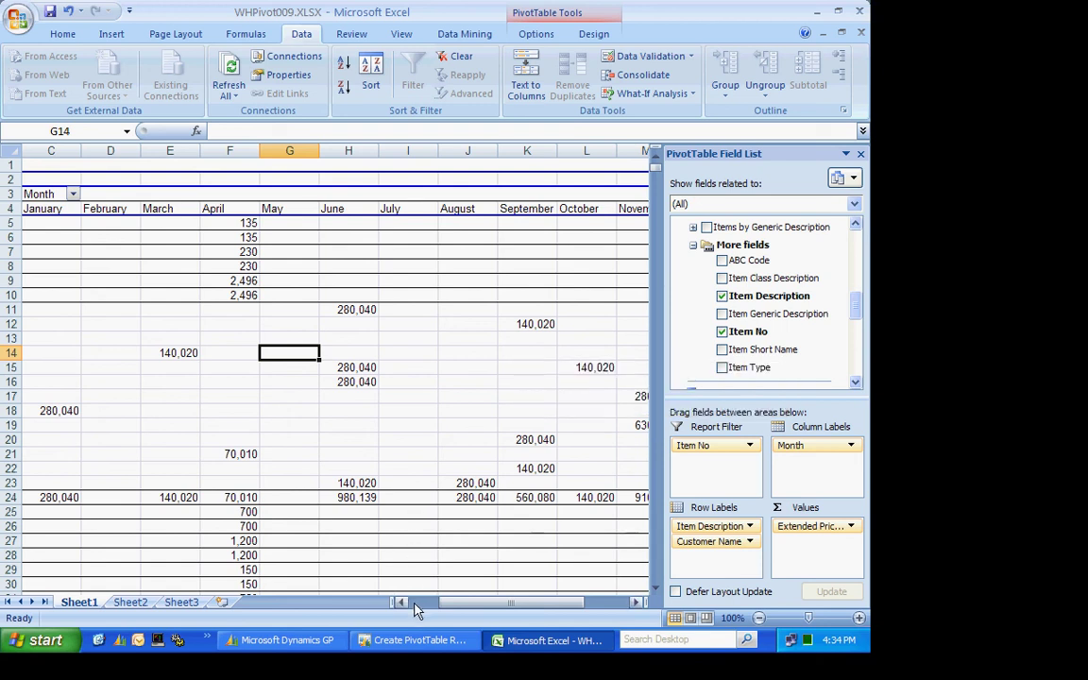
Filter the PivotTable by Item No with multiple selection, keeping only items 01373, 02536, 02865, 03215, 04586 and 05849
click(416, 602)
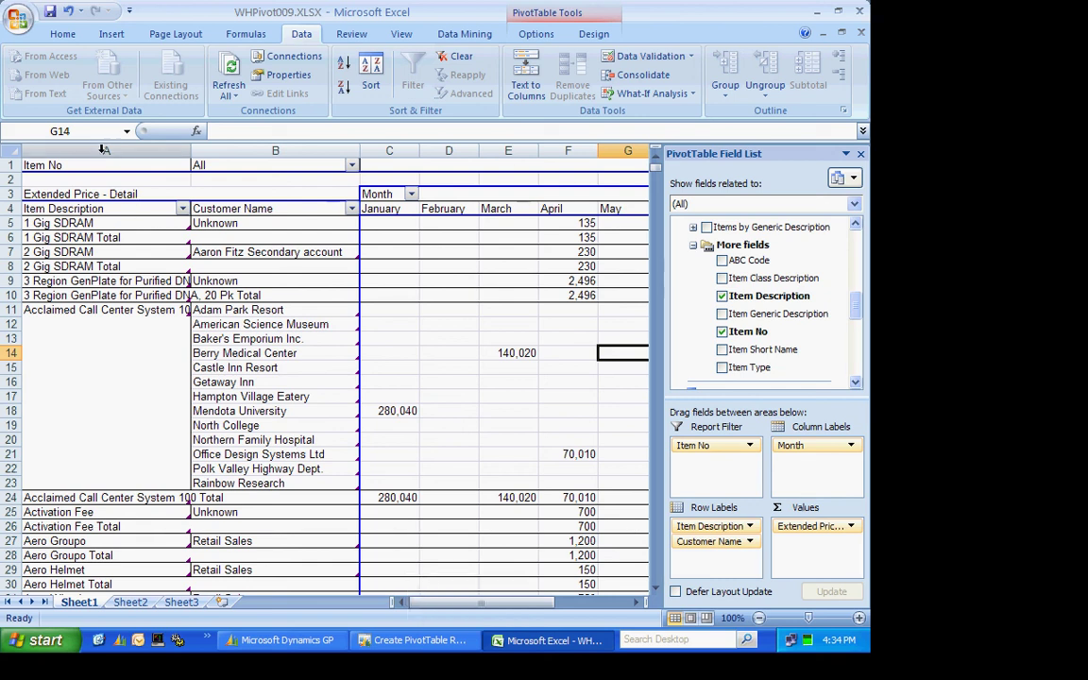
click(351, 166)
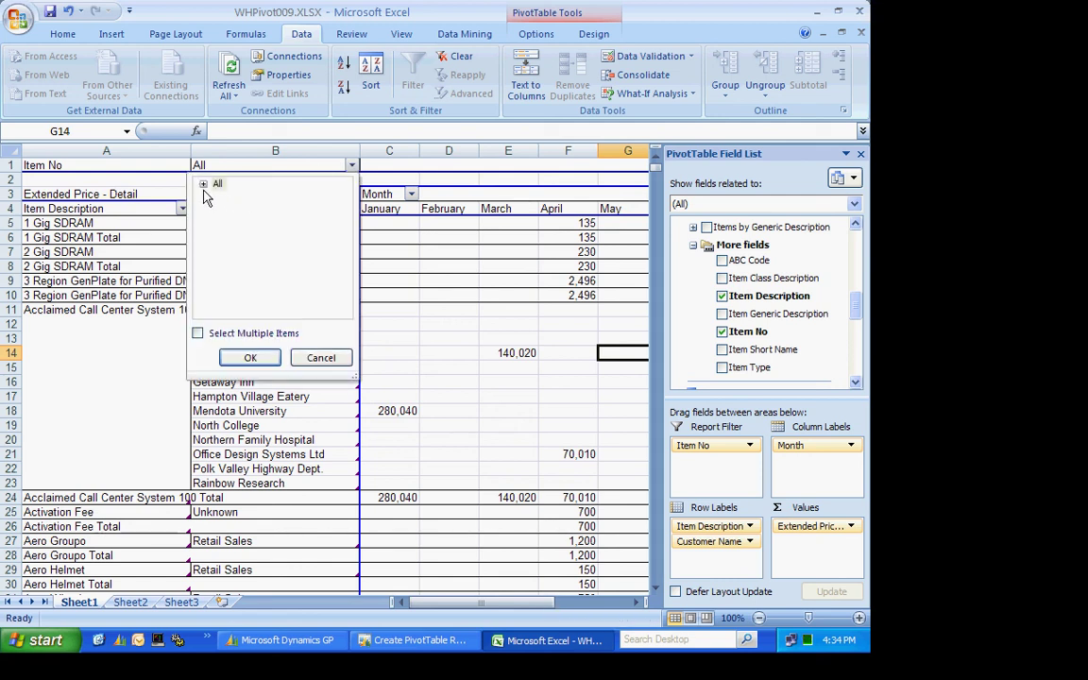
click(203, 183)
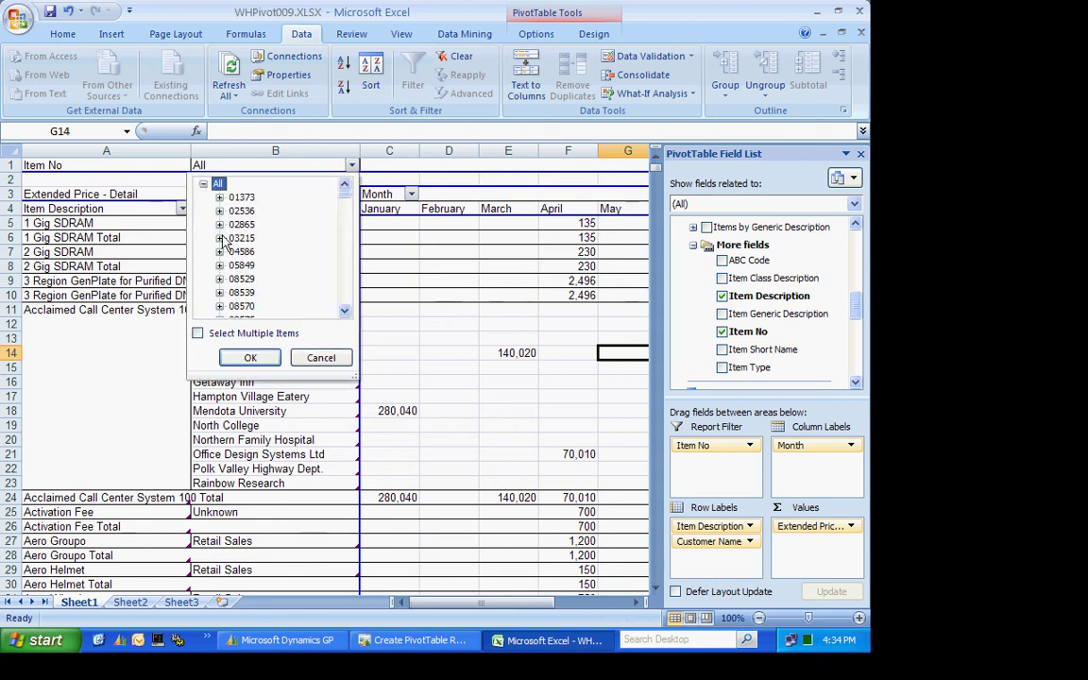
click(212, 334)
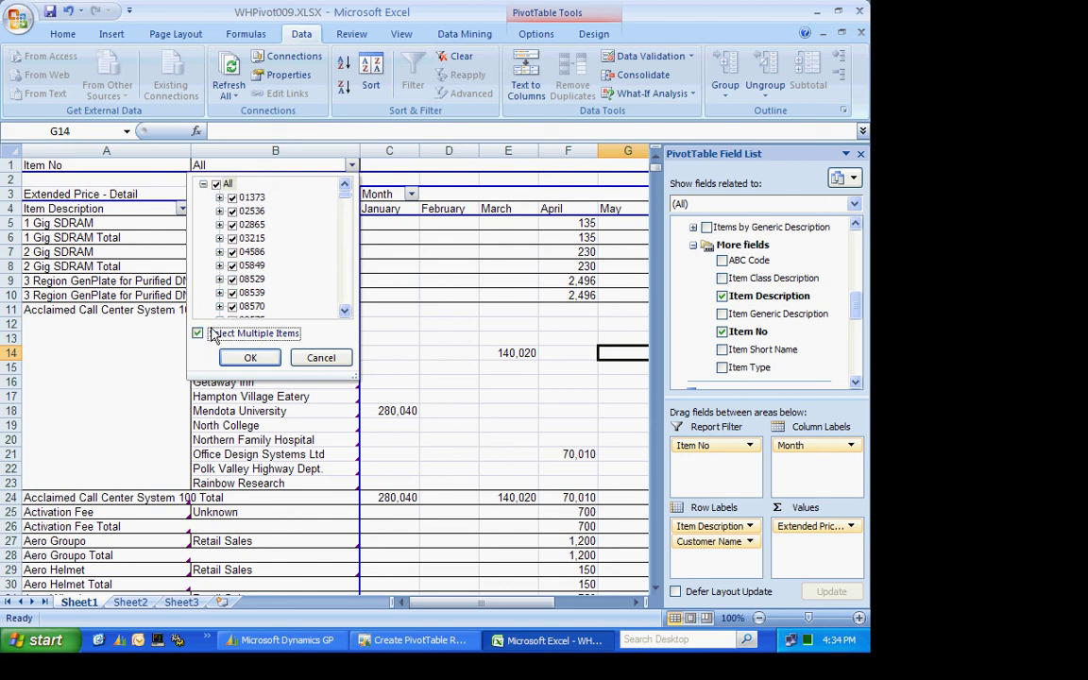
click(225, 186)
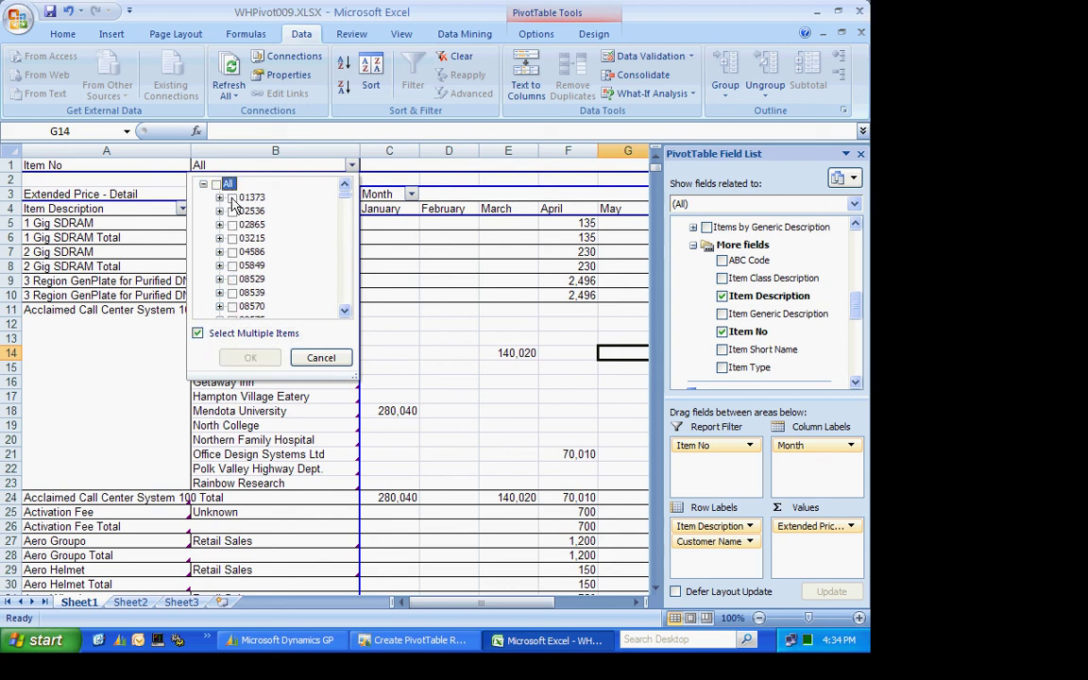
click(231, 197)
click(231, 211)
click(232, 225)
click(233, 238)
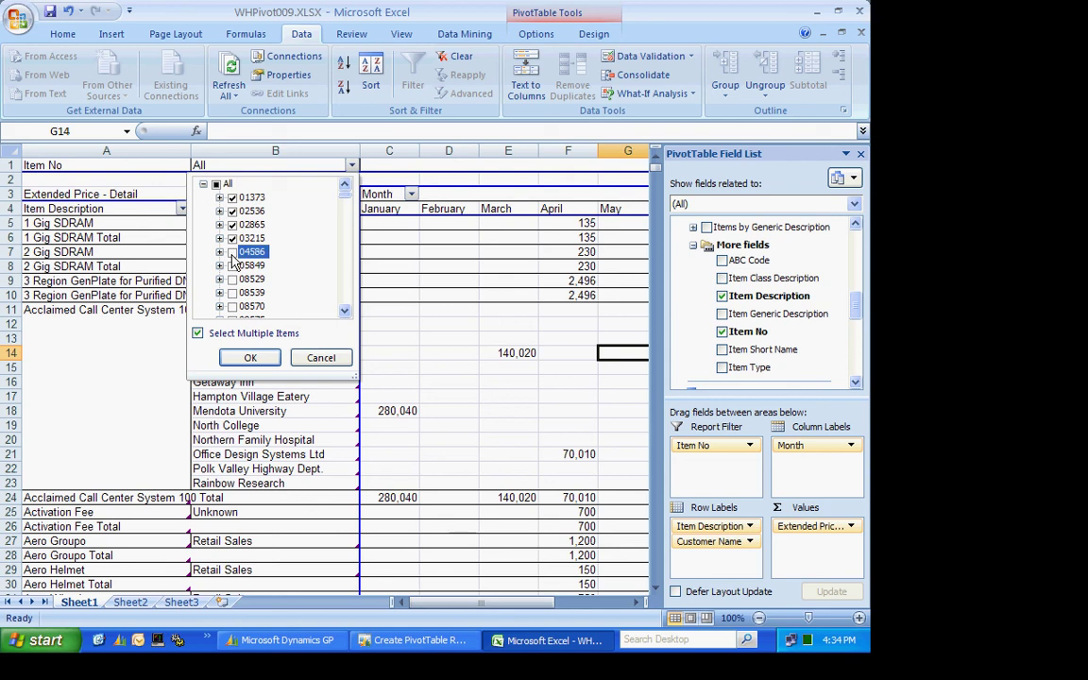
click(232, 252)
click(233, 265)
click(250, 357)
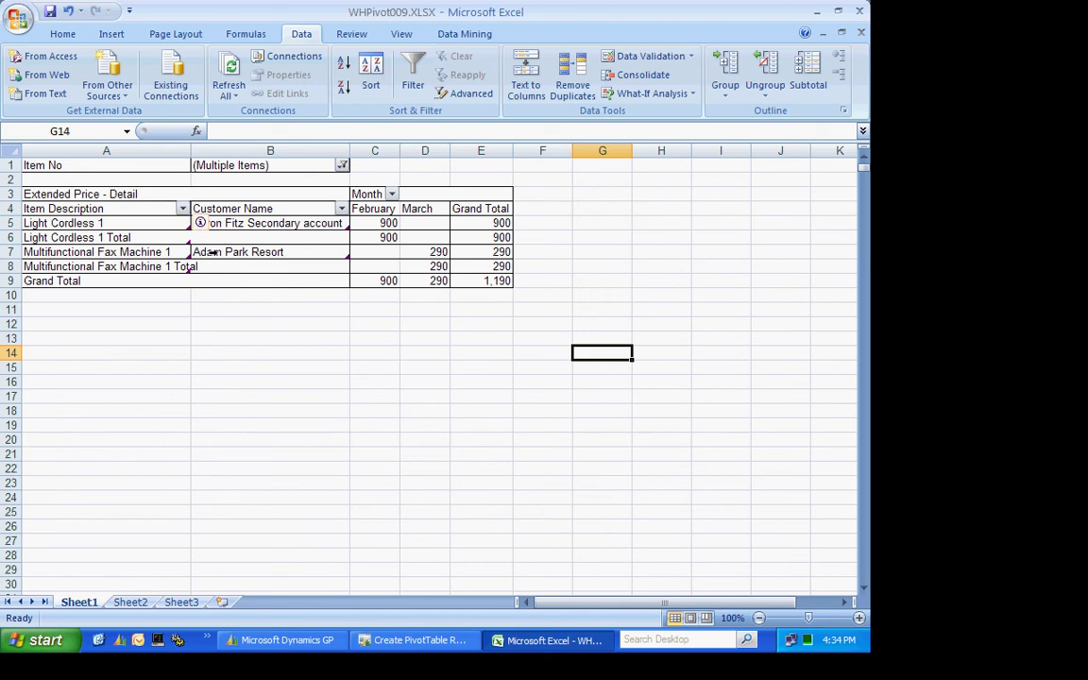
Reactivate the filtered PivotTable so that its field list is displayed again
right_click(280, 242)
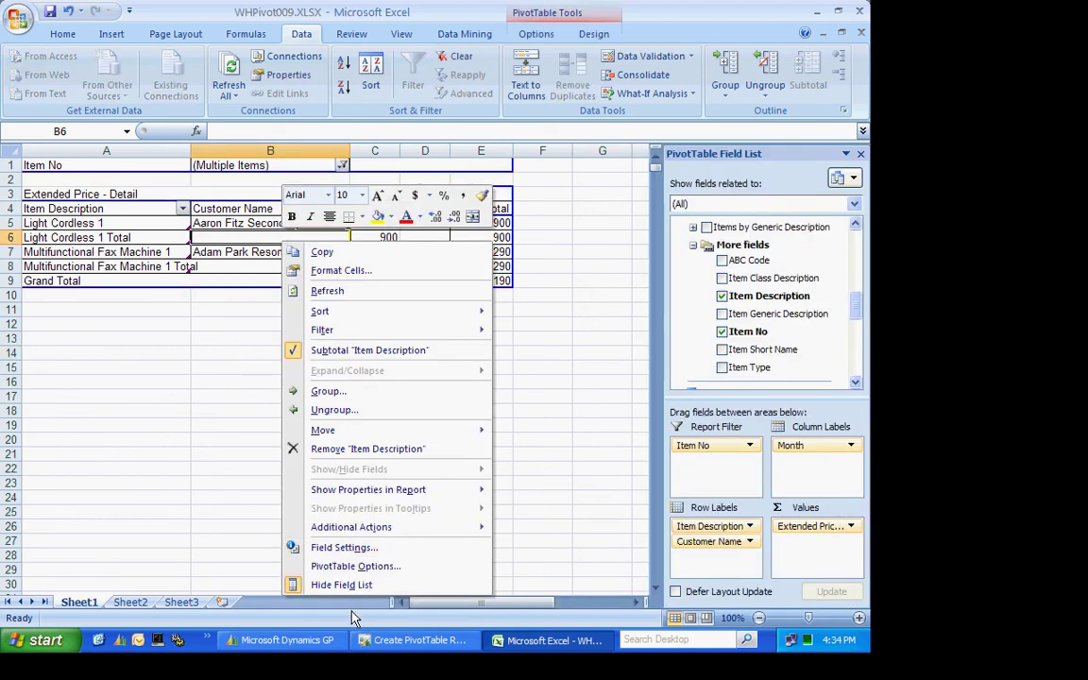
click(715, 548)
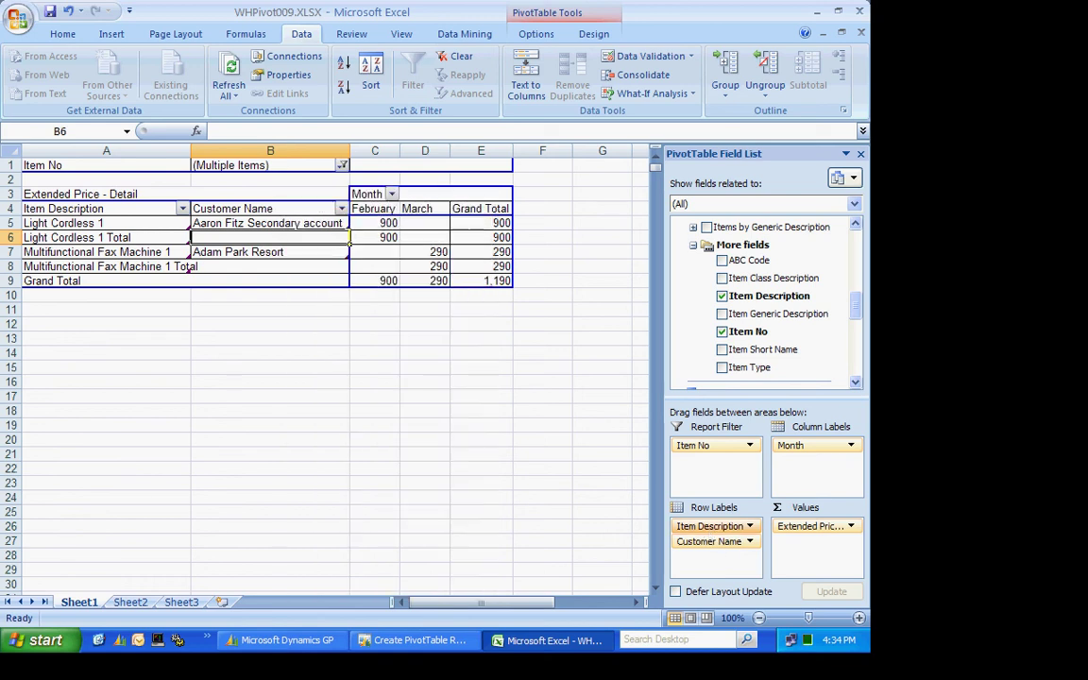
Remove Item Description from the PivotTable's row labels and reset the Item No filter to All without multiple selection
drag(709, 526, 573, 517)
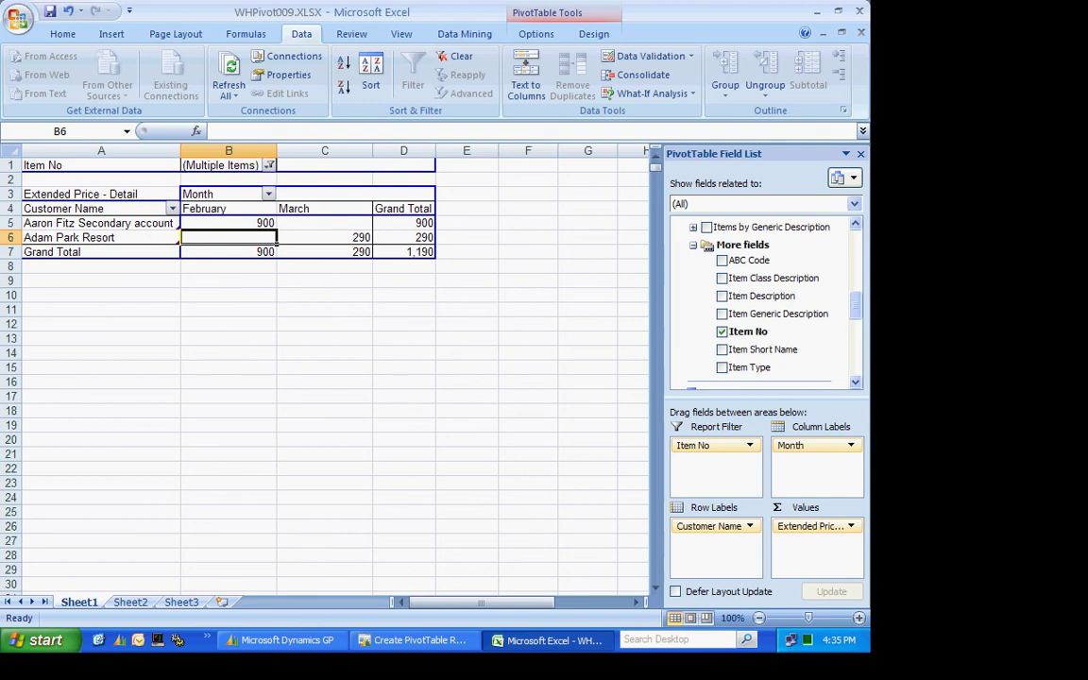
click(269, 166)
click(113, 335)
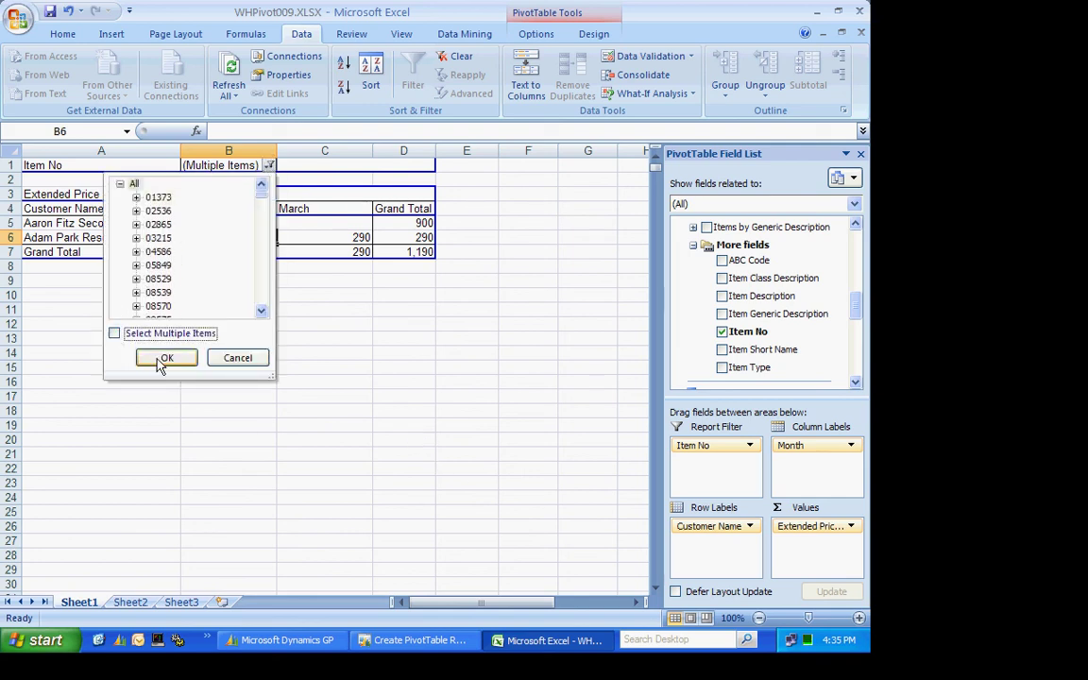
click(167, 357)
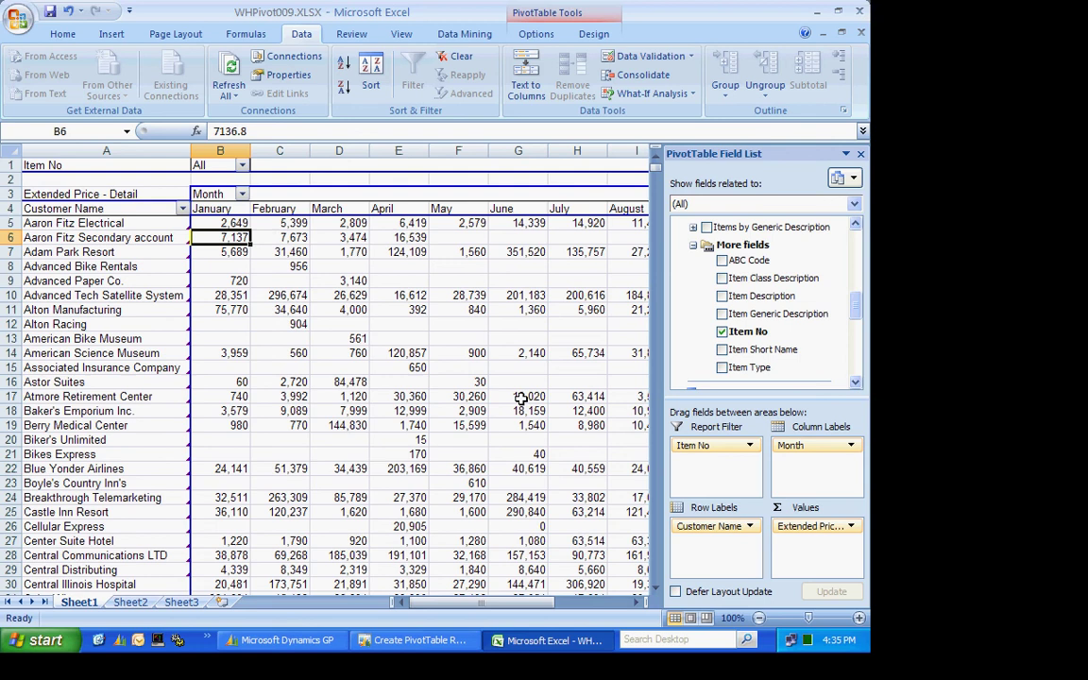
Filter the PivotTable's Month column labels so that only January is kept
click(241, 194)
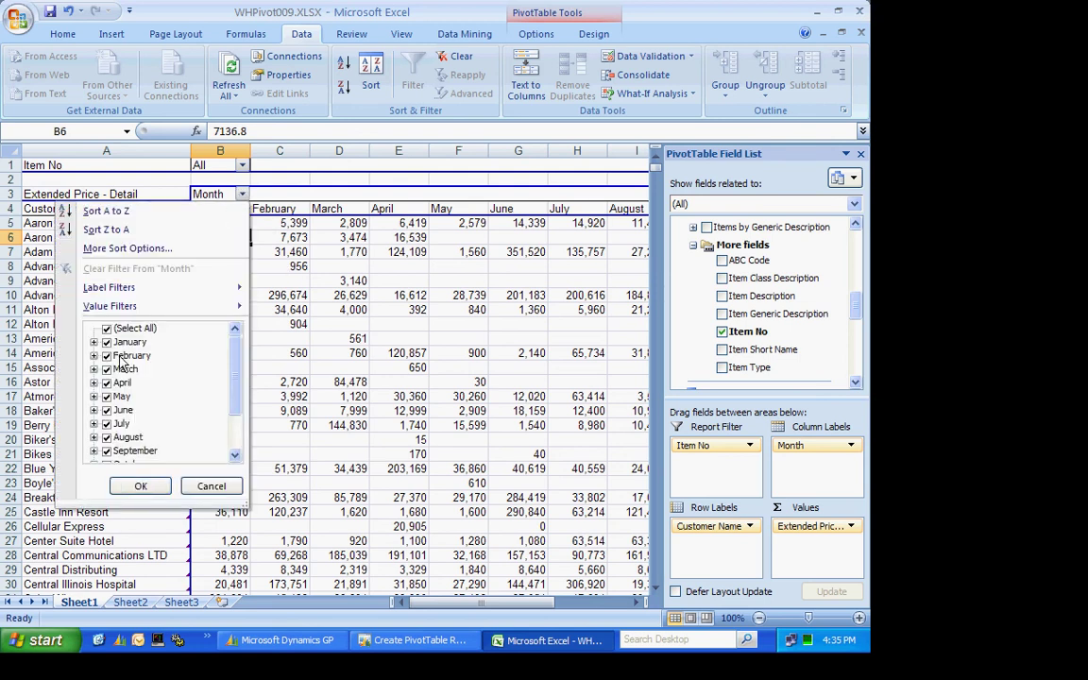
click(106, 328)
click(106, 342)
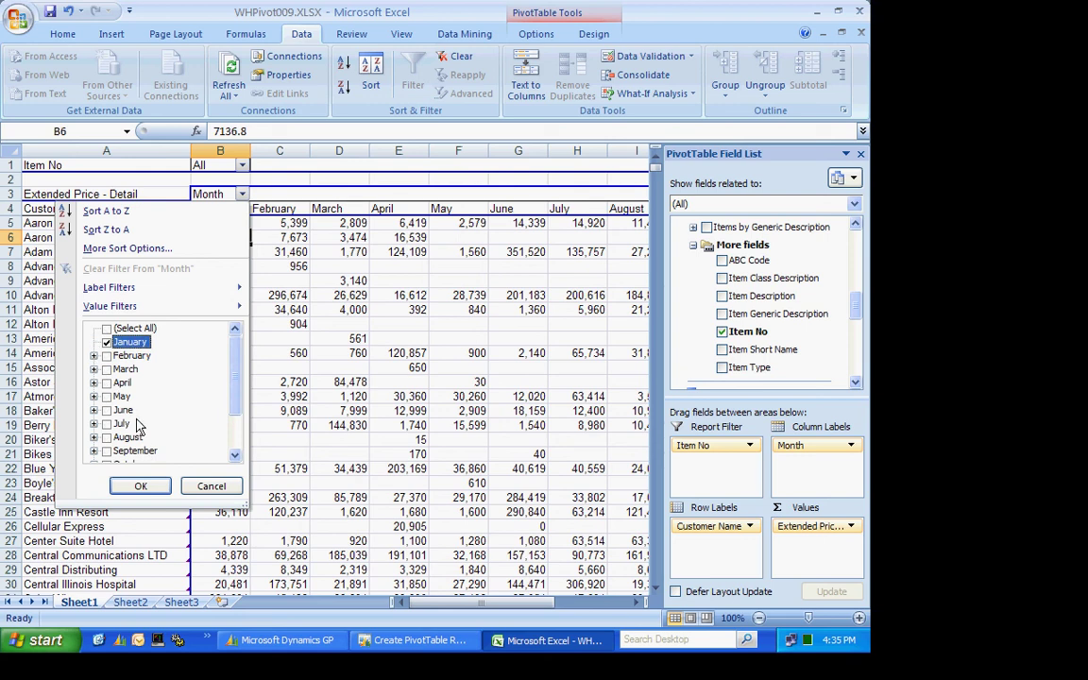
click(140, 486)
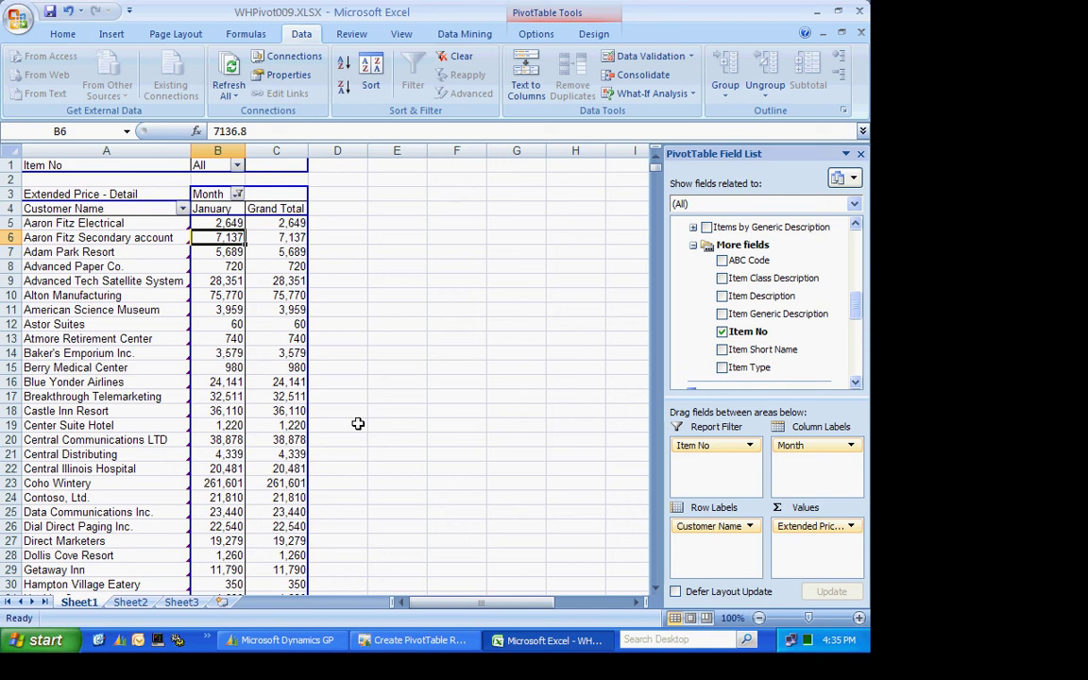
Insert a basic 2-D pie PivotChart of the January sales by customer from the PivotTable
click(110, 34)
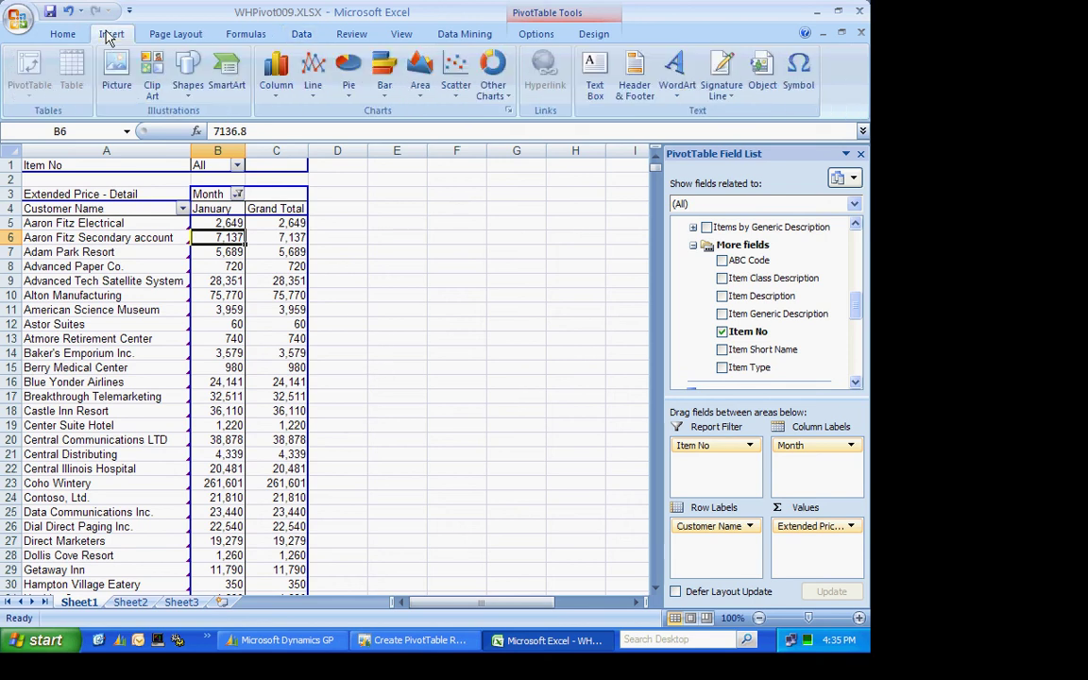
click(348, 77)
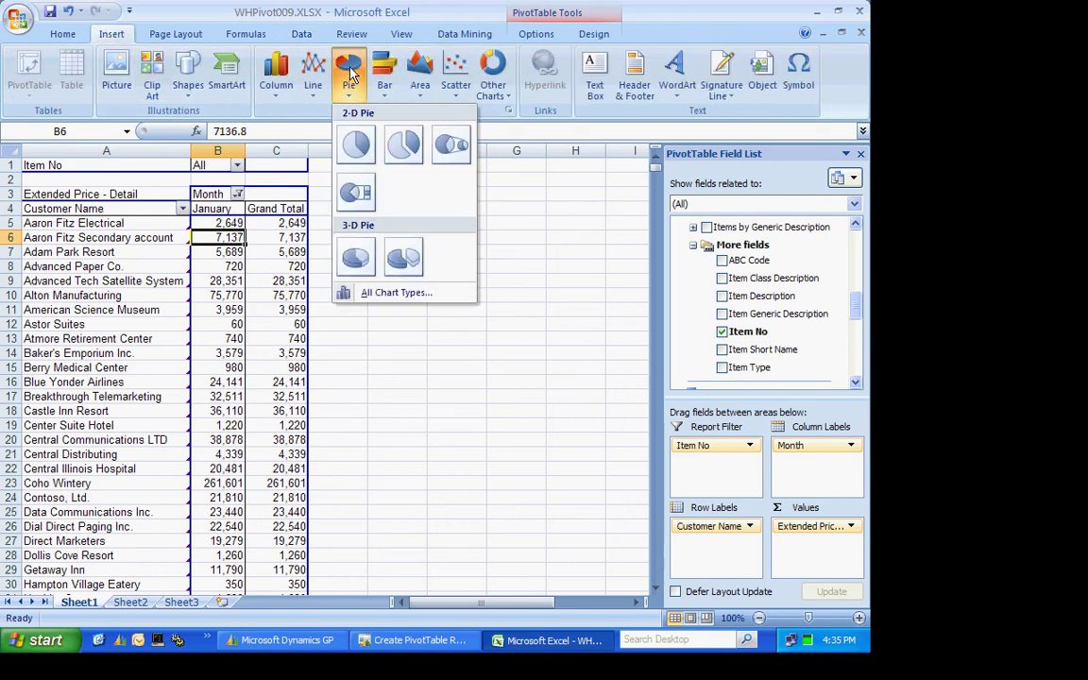
click(357, 147)
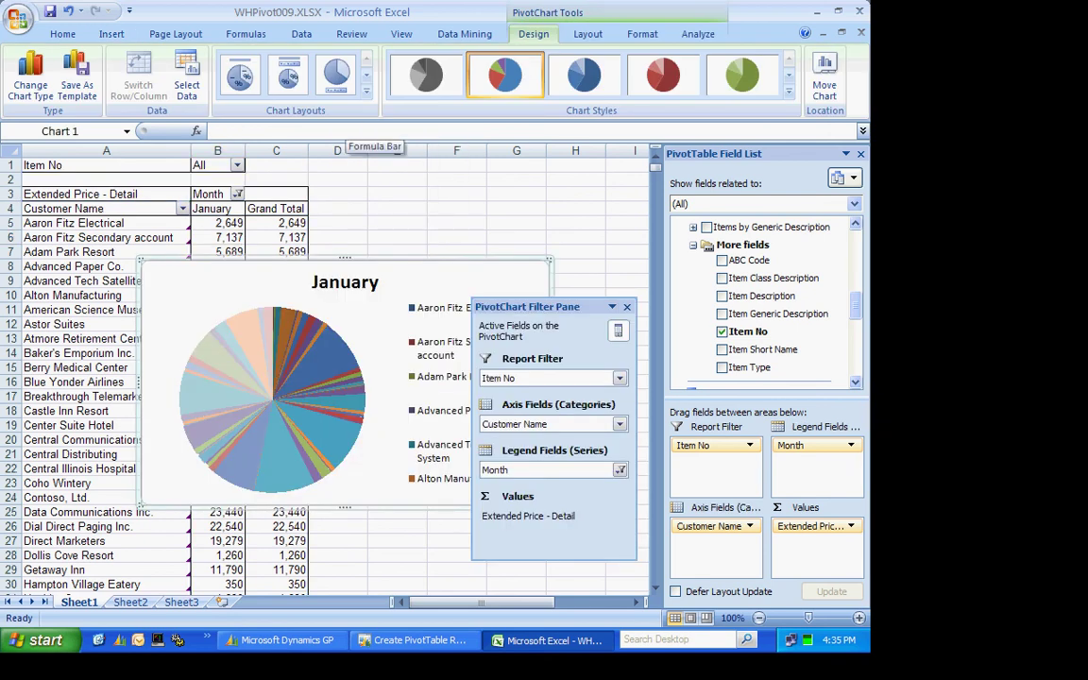